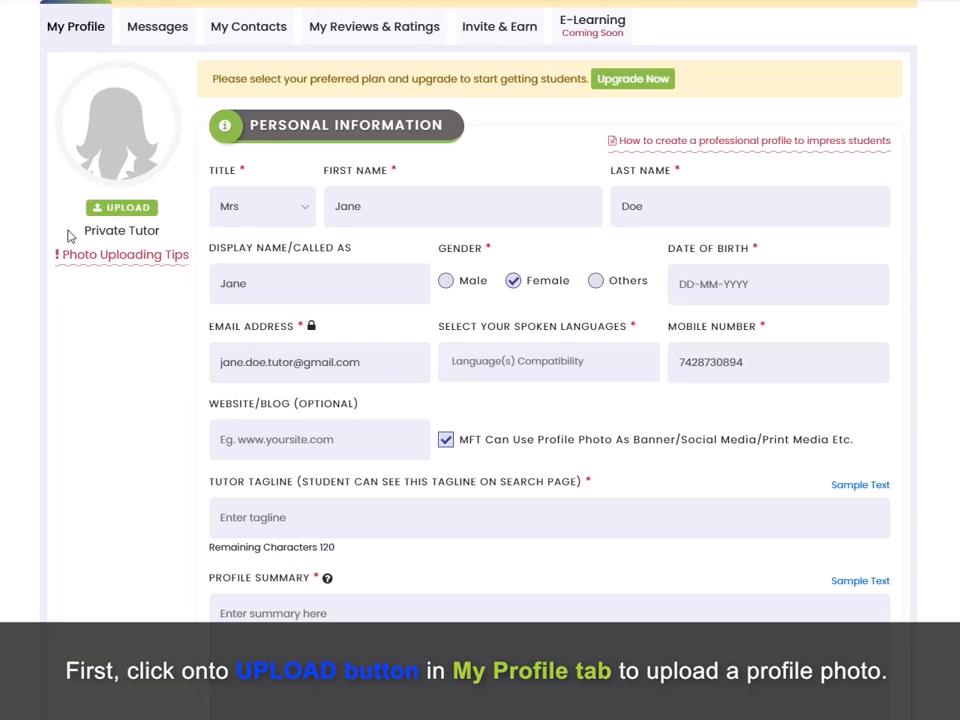
- Upload a profile photo, enlarge it slightly and reposition it so the face sits inside the red circle, and crop and save it
click(119, 208)
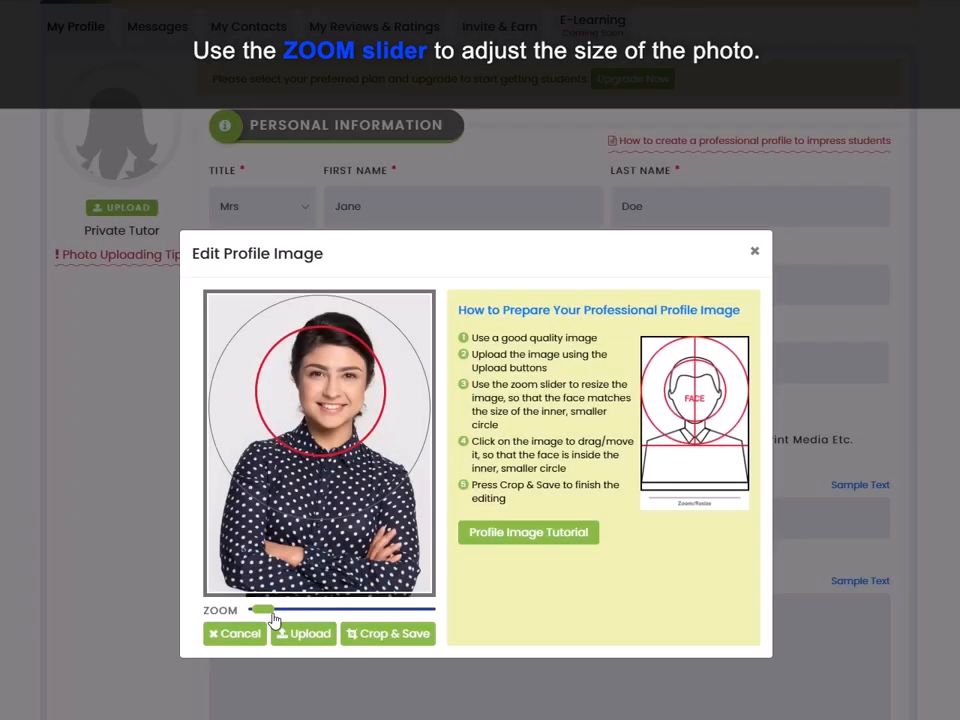
mouse_move(274, 611)
mouse_down()
mouse_move(257, 609)
mouse_move(289, 607)
mouse_move(279, 611)
mouse_up()
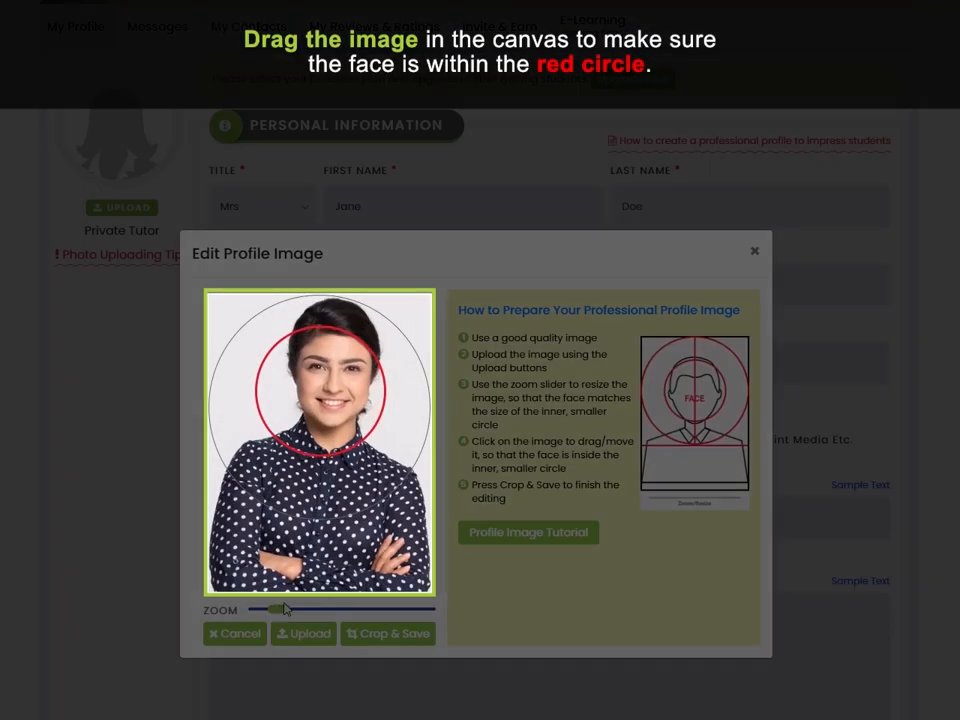
drag(329, 491, 316, 517)
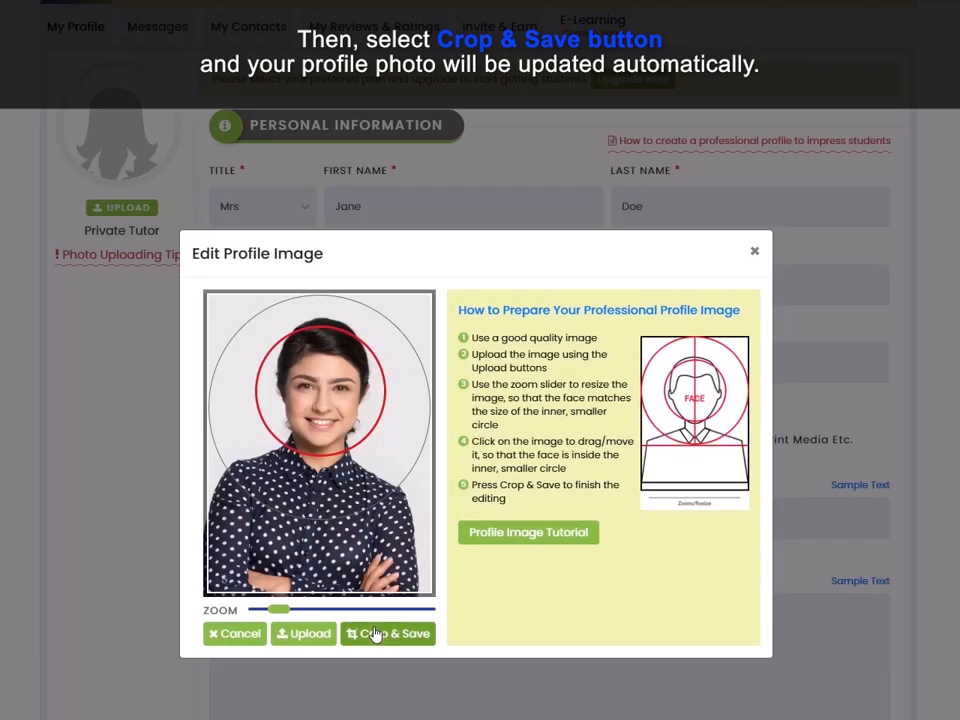
click(373, 634)
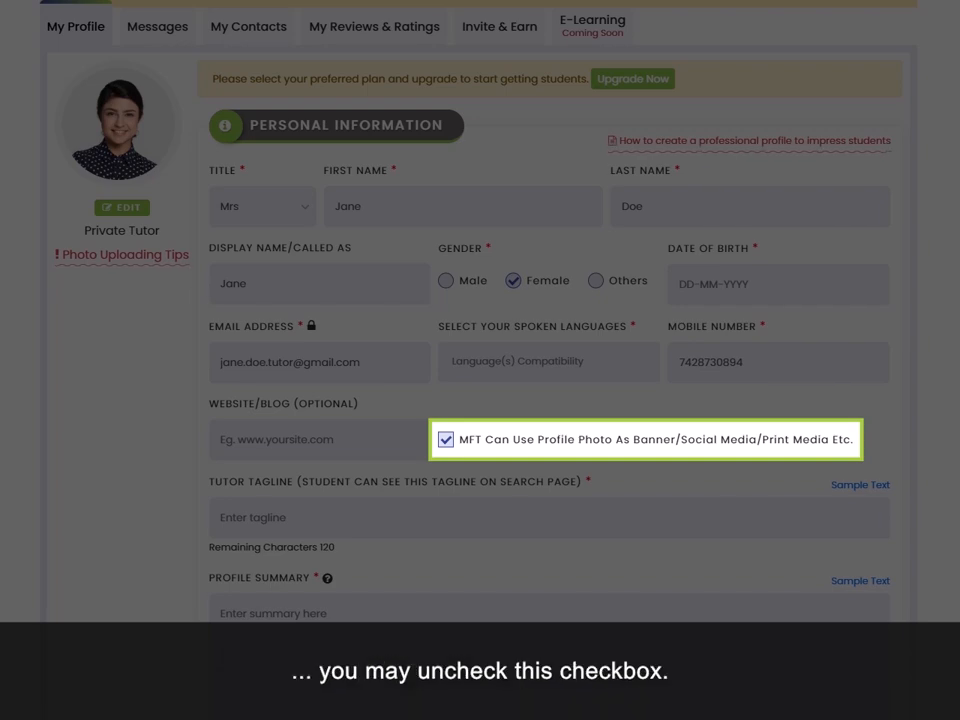
- Set the tutor's date of birth in the personal information by choosing its year, month and day
scroll(480, 360, down, 1)
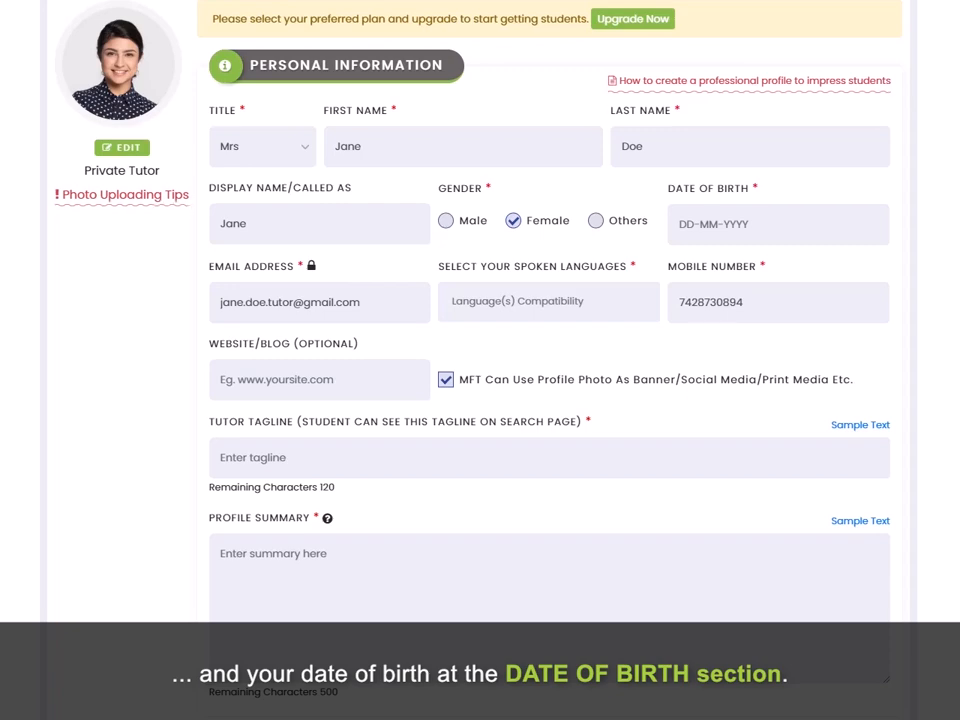
click(819, 216)
click(752, 262)
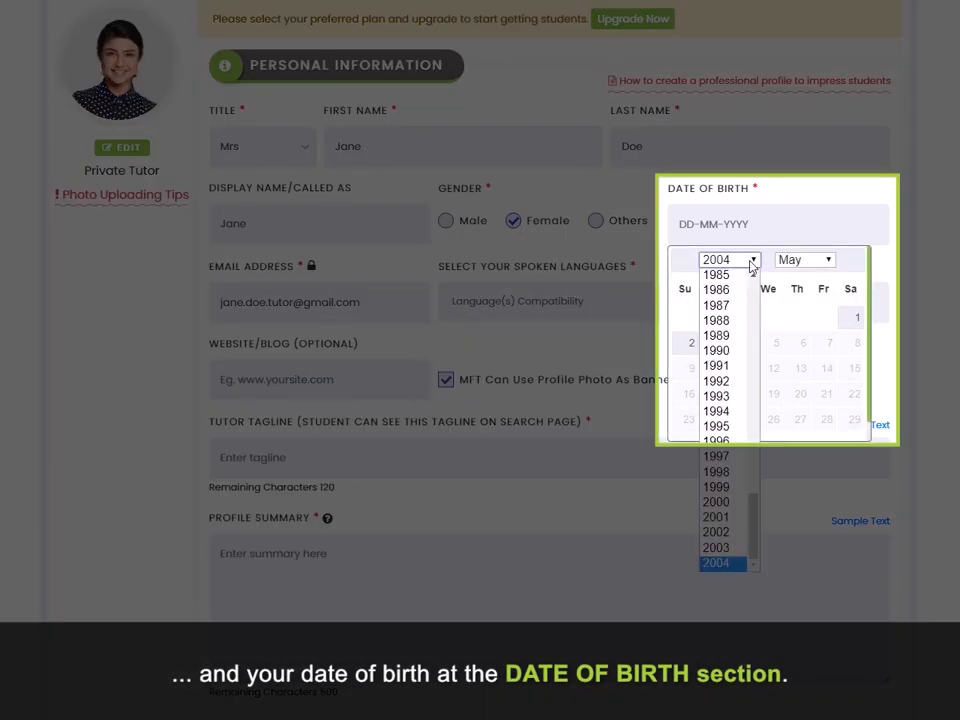
click(716, 386)
click(805, 260)
click(816, 393)
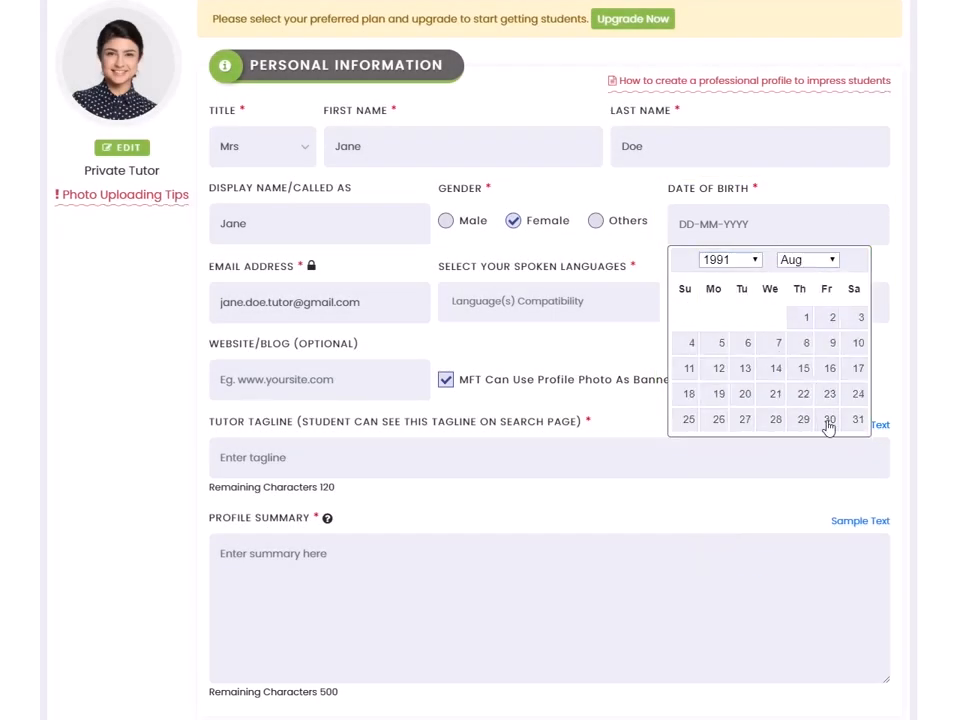
click(829, 421)
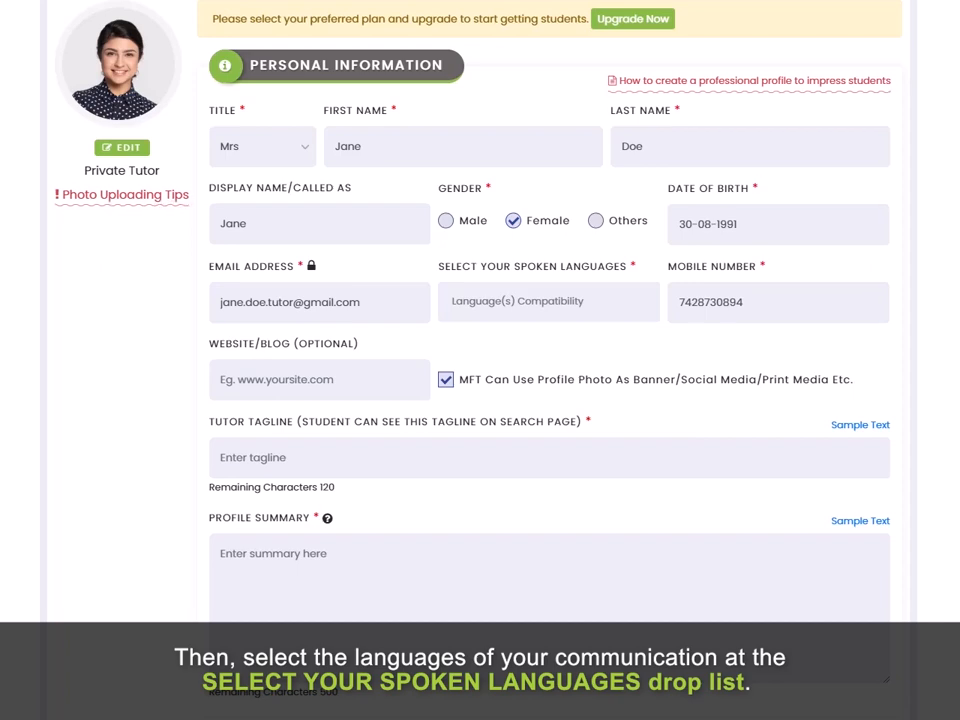
- Add English, Hindi, Punjabi, Sanskrit and Tamil as spoken languages and enter the tutor's website address
click(578, 305)
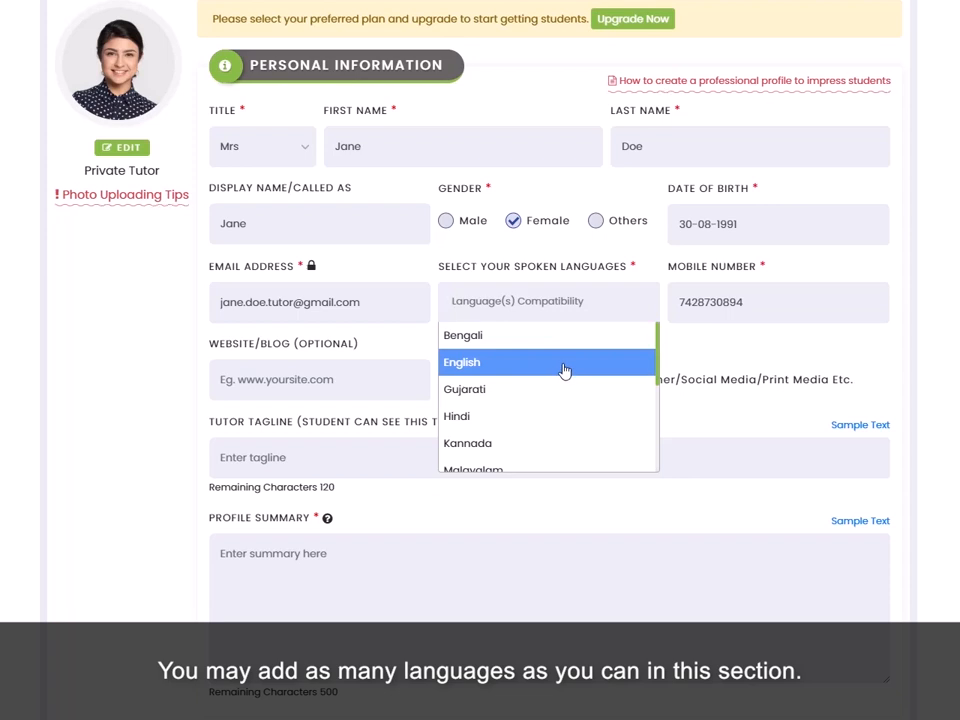
click(563, 366)
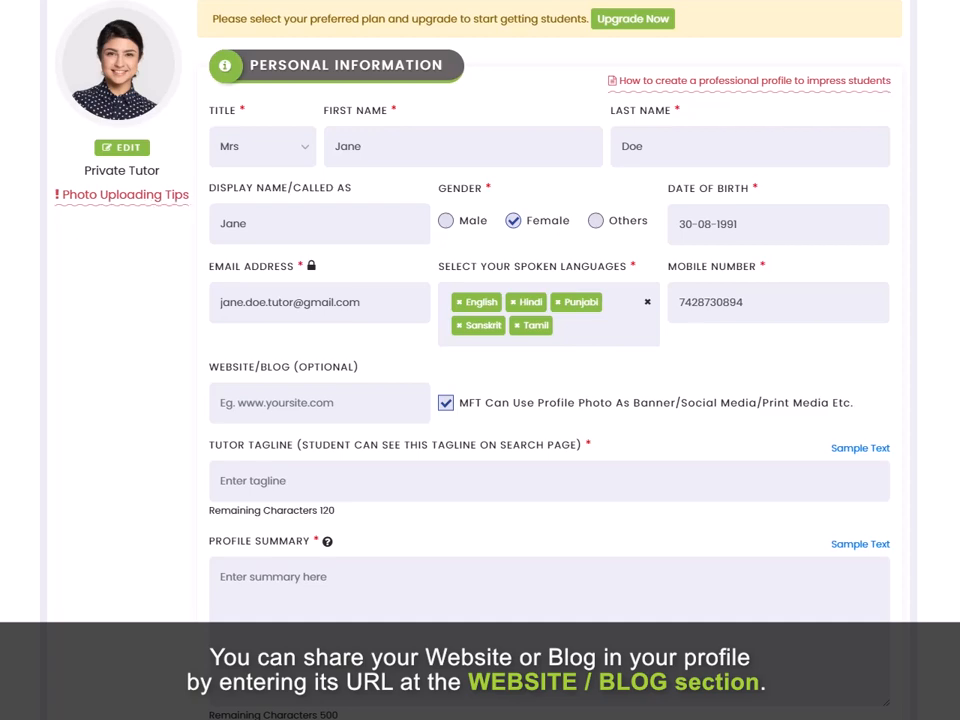
click(320, 403)
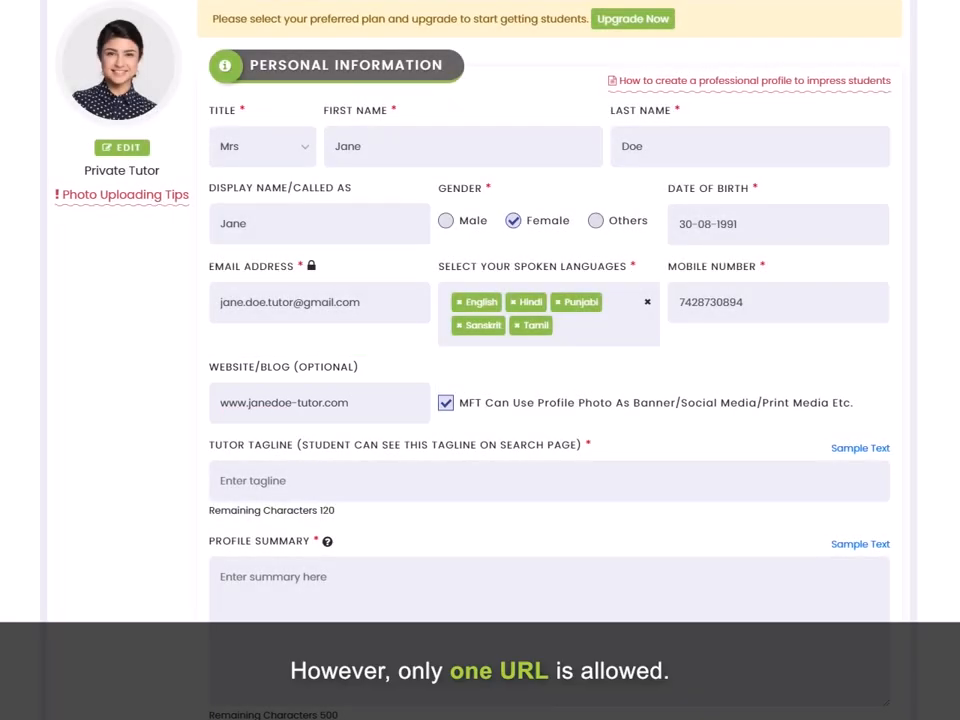
- Copy the sample text provided for the tutor tagline and paste it into the tagline field
scroll(480, 360, down, 1)
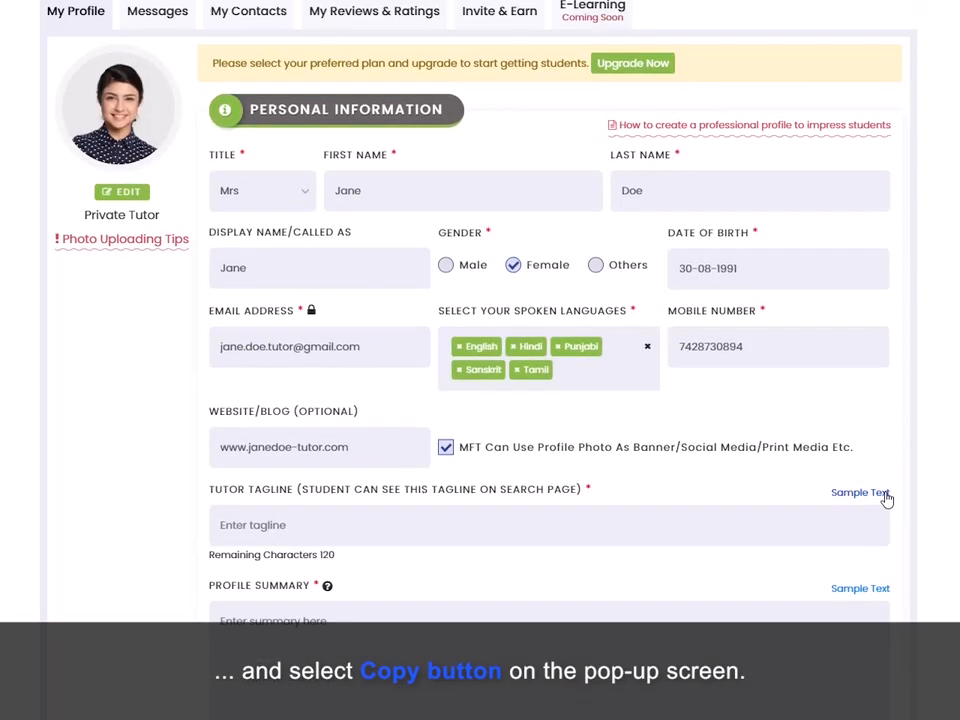
click(860, 412)
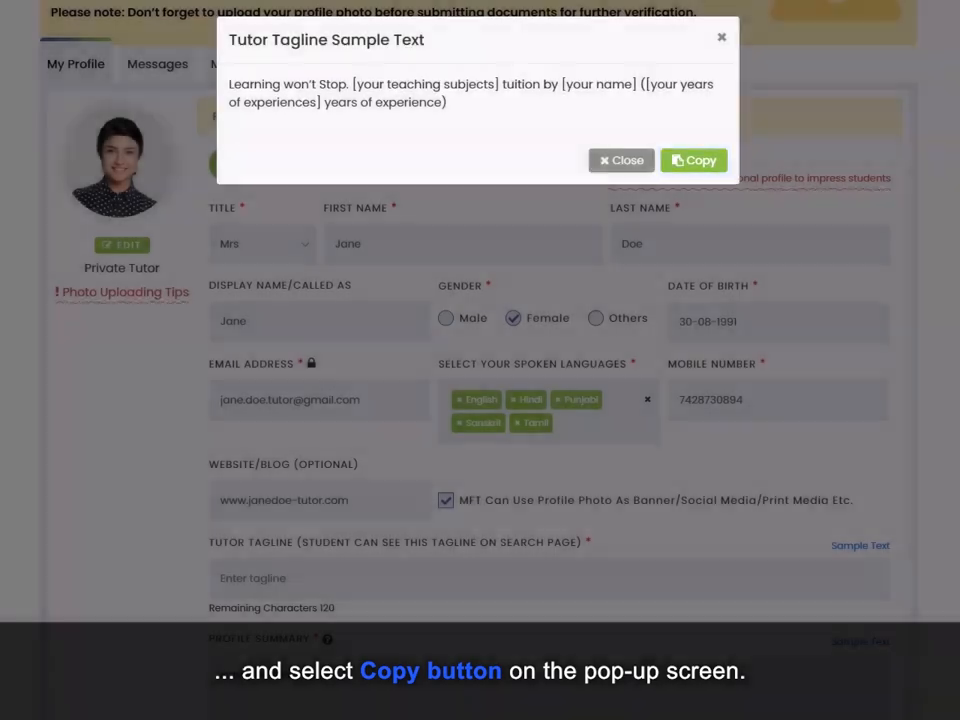
click(692, 160)
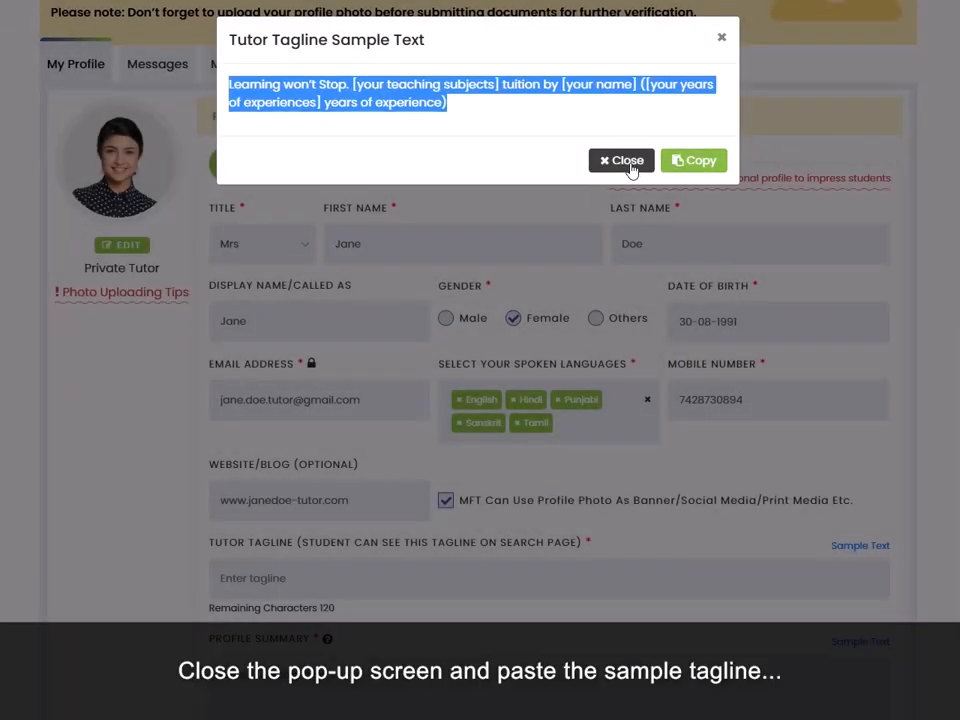
click(632, 163)
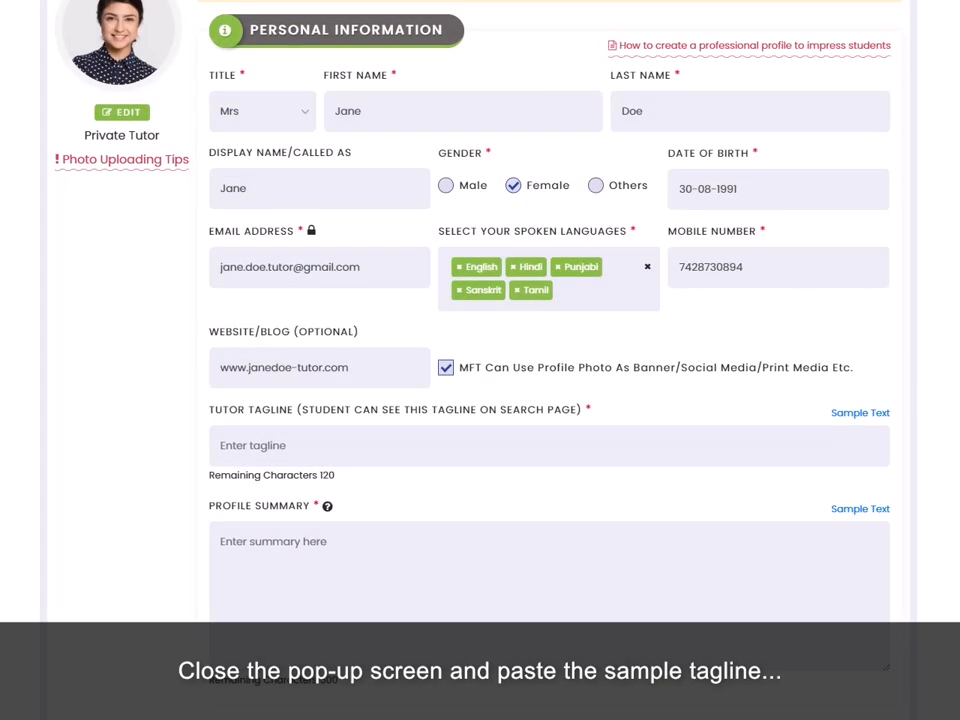
right_click(463, 441)
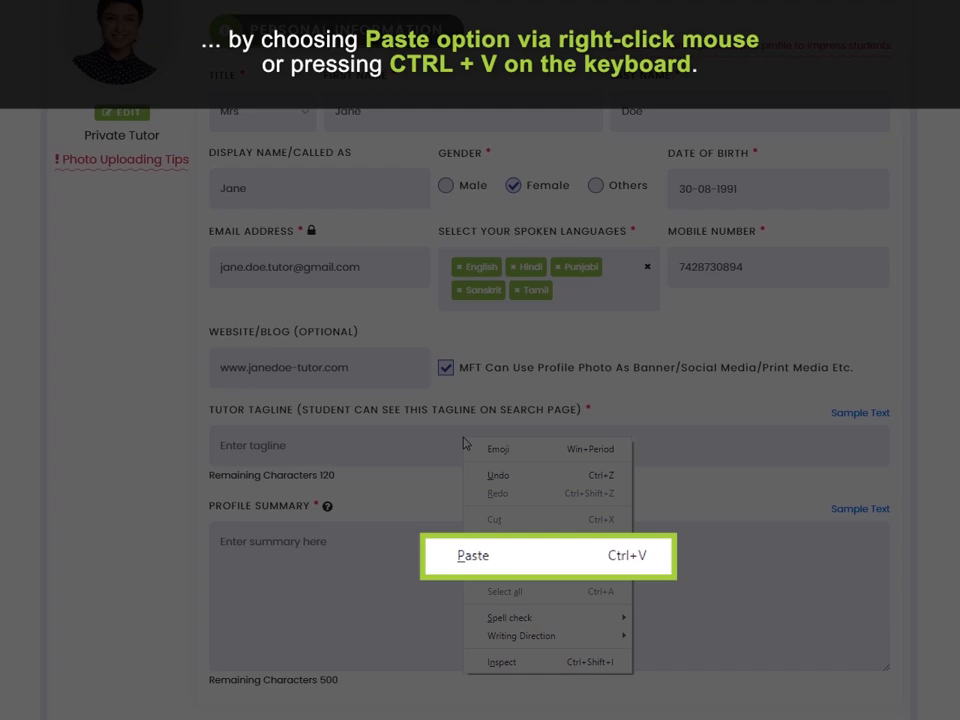
click(473, 555)
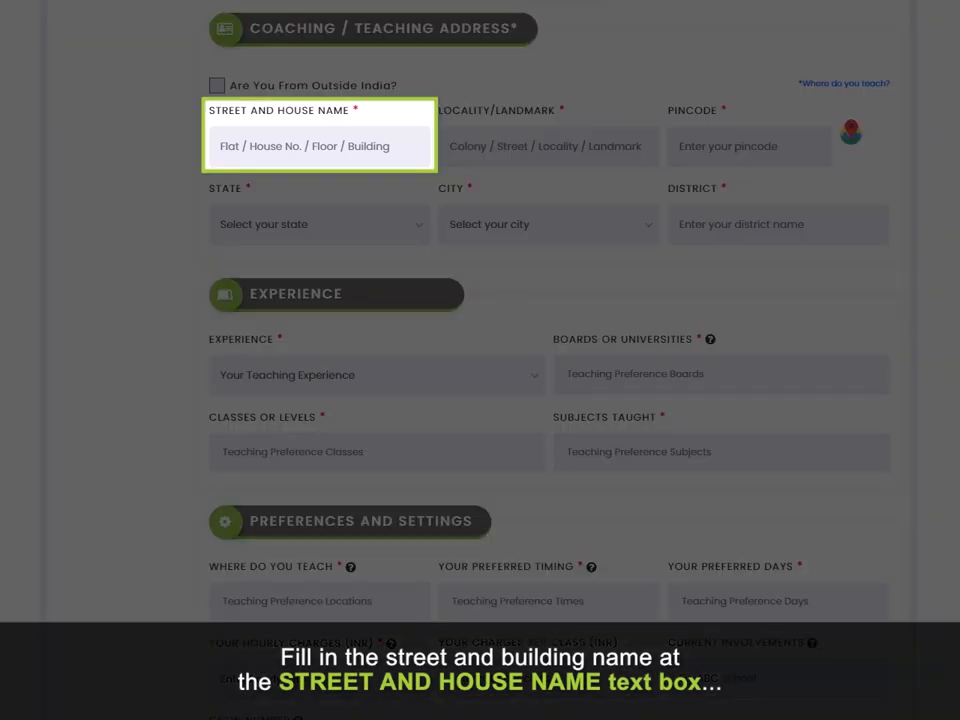
- Fill in the street and house name, locality or landmark, and pincode of the teaching address
text(University of Delhi, Benito Juarez Marg)
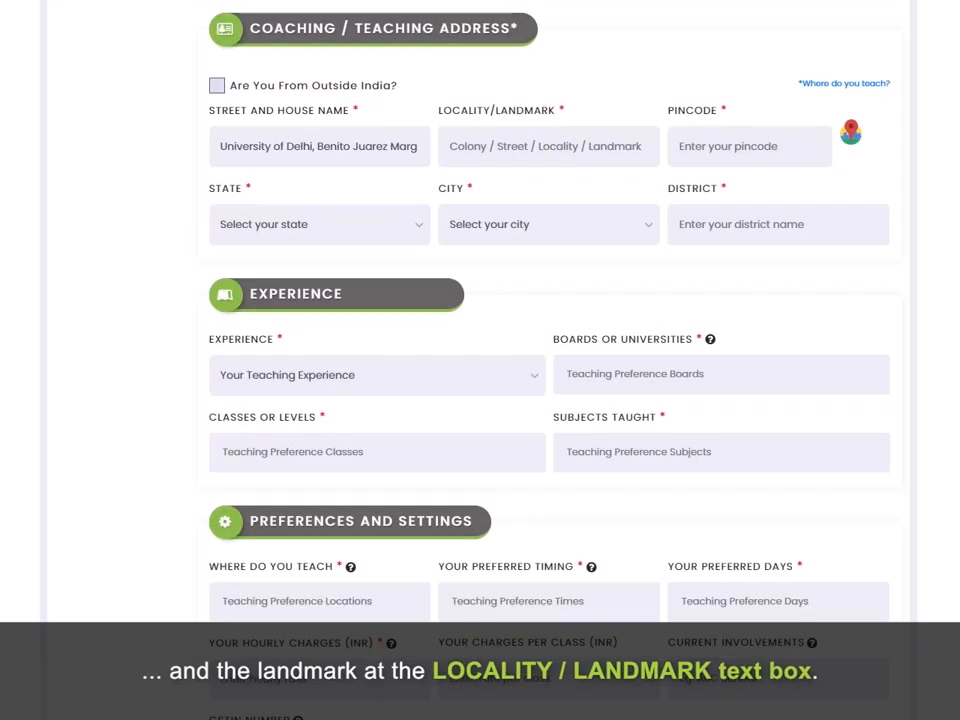
text(South Campus, South Moti Bagh)
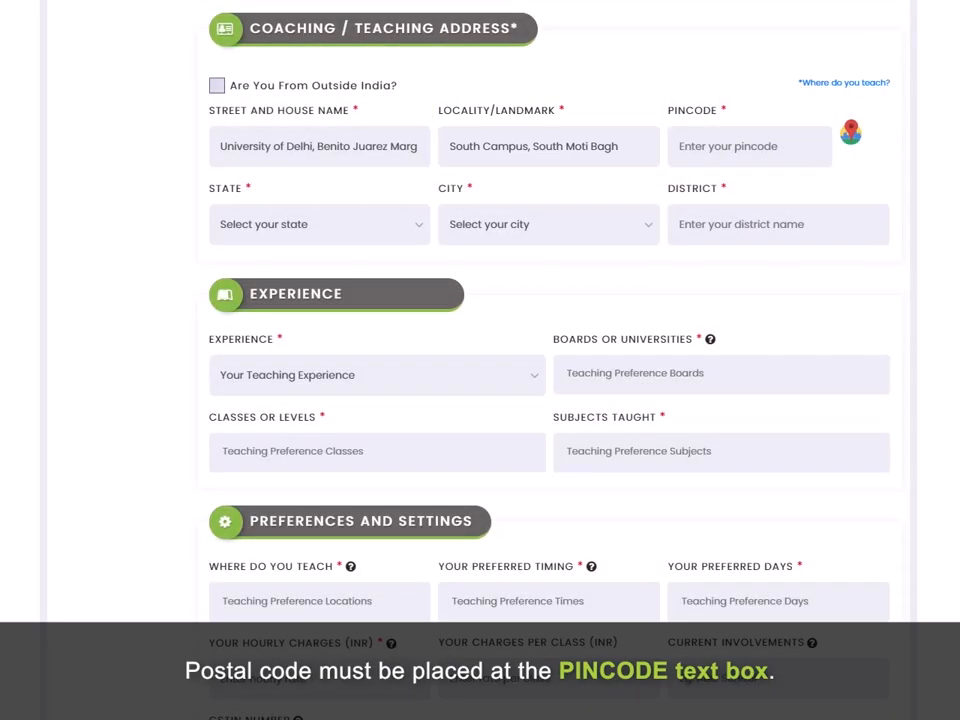
text(110021)
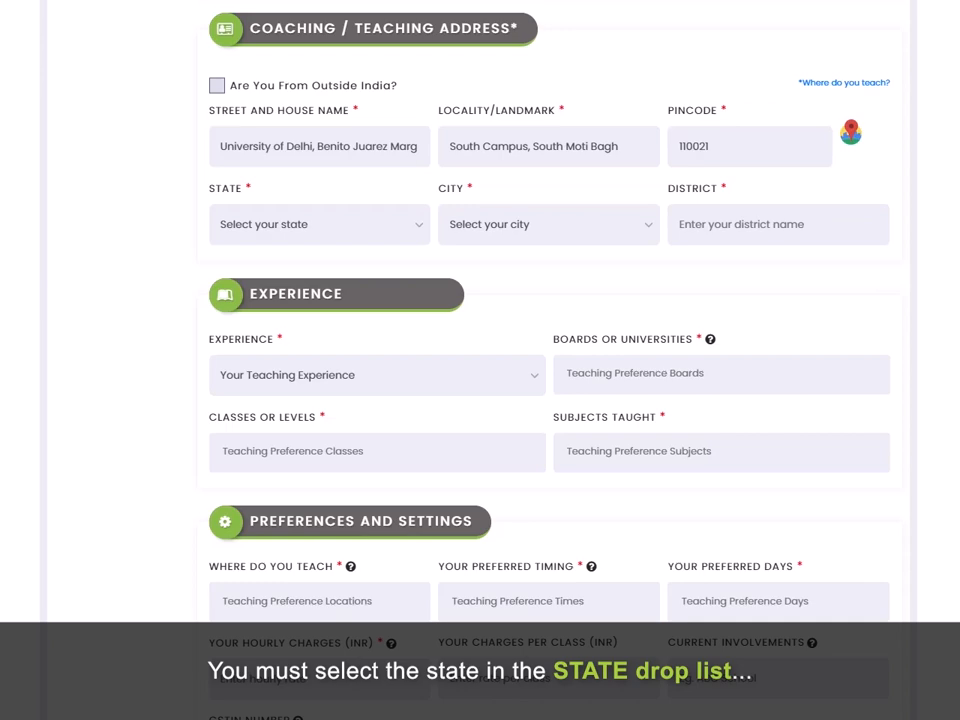
- Complete the teaching address with the tutor's state, city and district
click(276, 229)
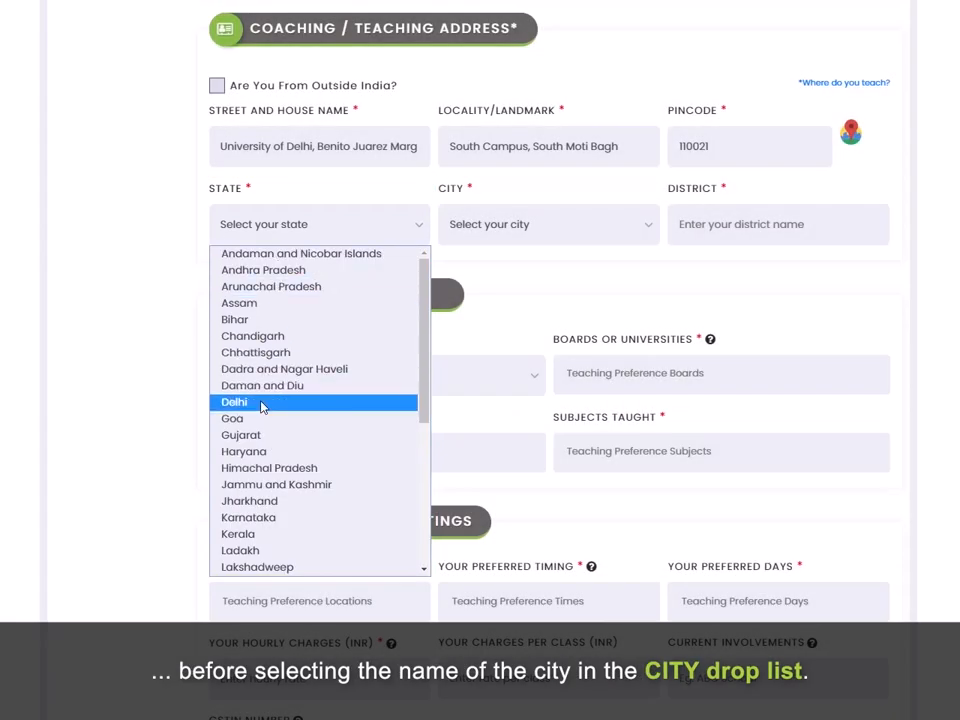
click(262, 403)
click(485, 222)
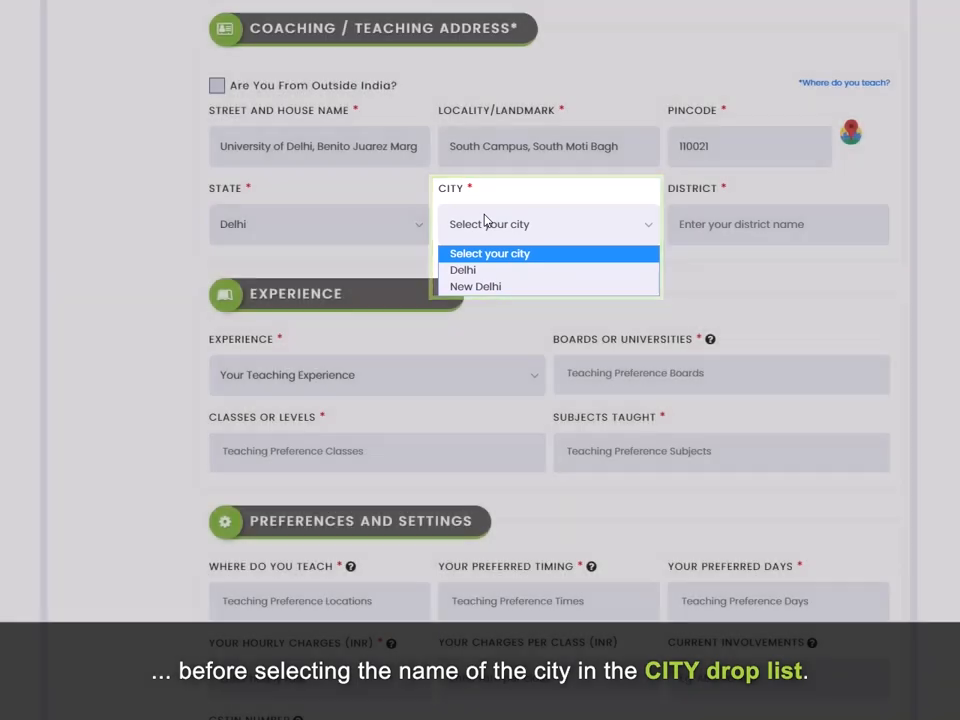
click(475, 286)
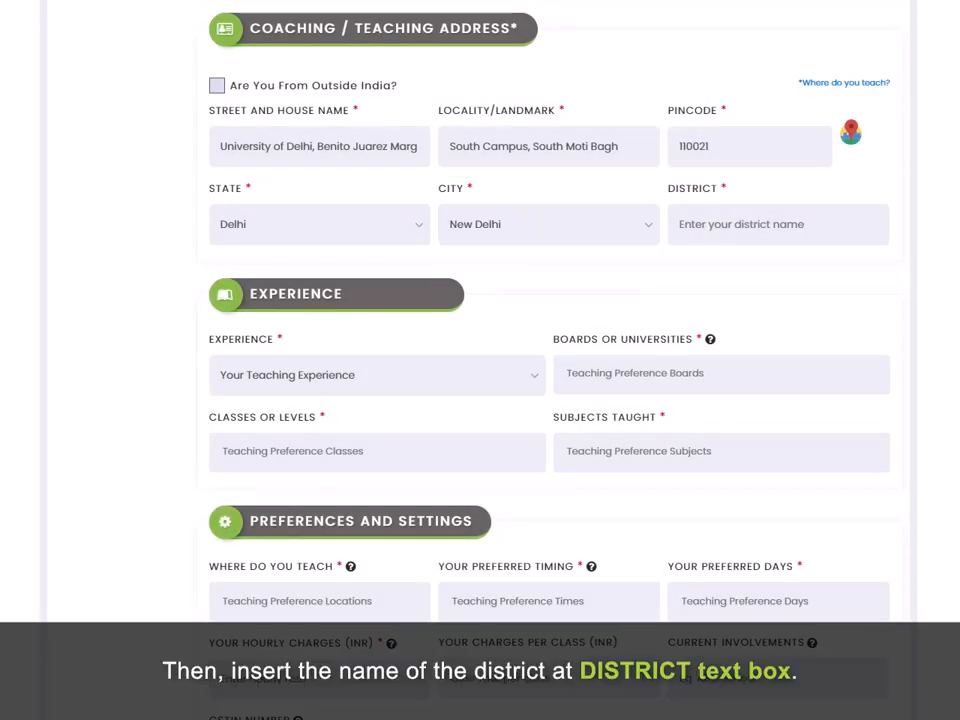
text(South West Delhi)
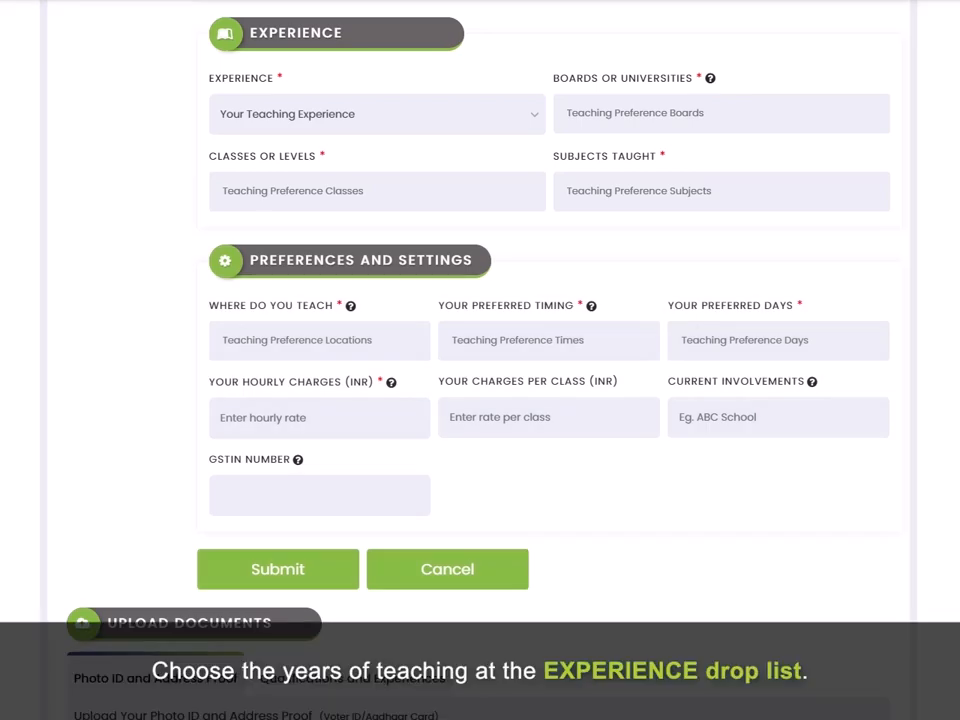
- Set the teaching experience to 4 Years and add Bihar Intermediate Education Council, Bihar Sanskrit Shiksha Board and Department of Pre University Education, Karnataka as boards
click(253, 126)
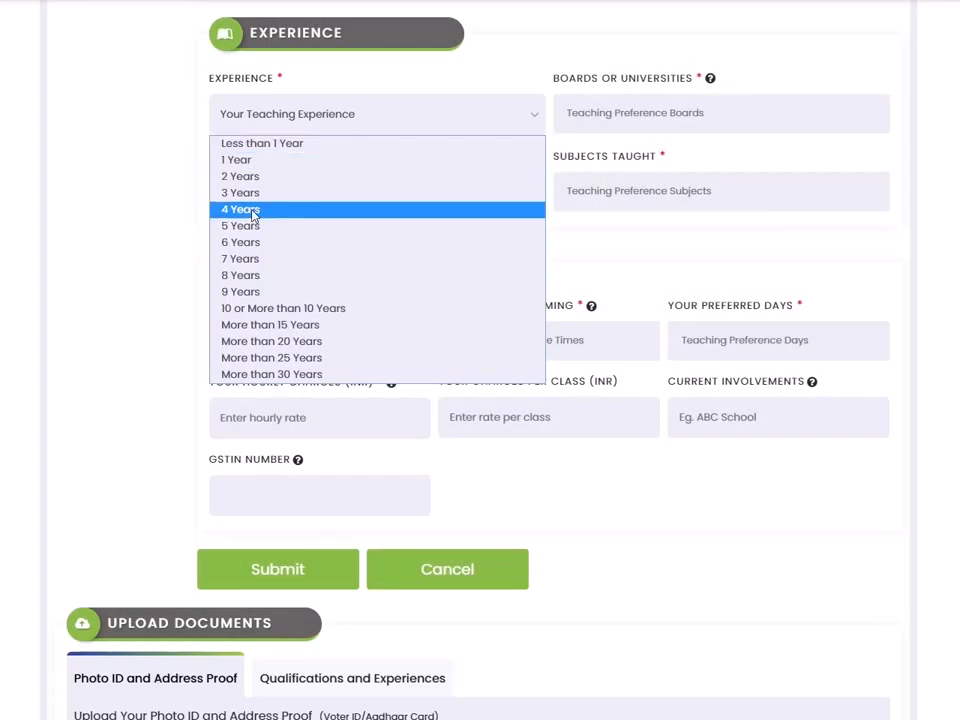
click(252, 210)
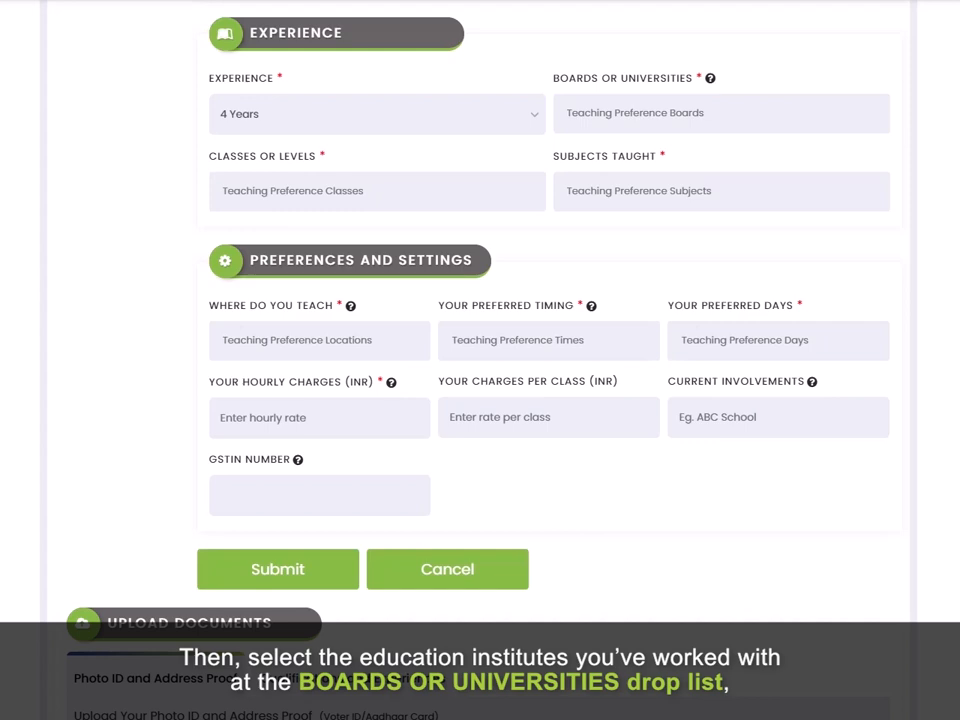
click(853, 121)
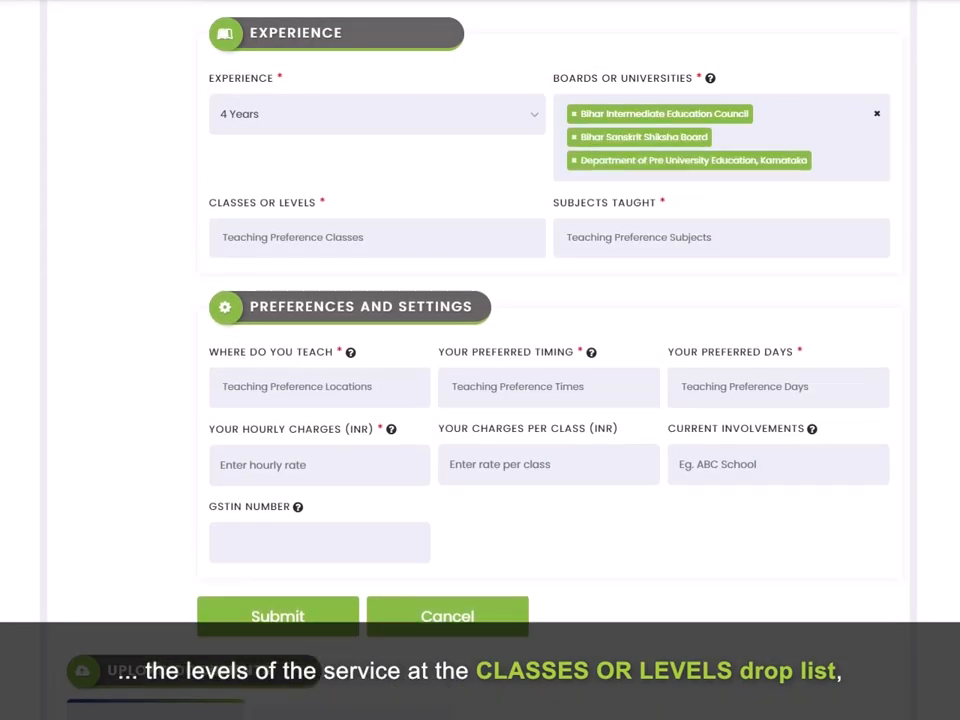
- Add CLASS VIII, CLASS XII, BA and MBA as classes, and English, English (Group - A), English (Group - B), English Olympiad, Sanskrit and Spoken English as subjects
click(277, 250)
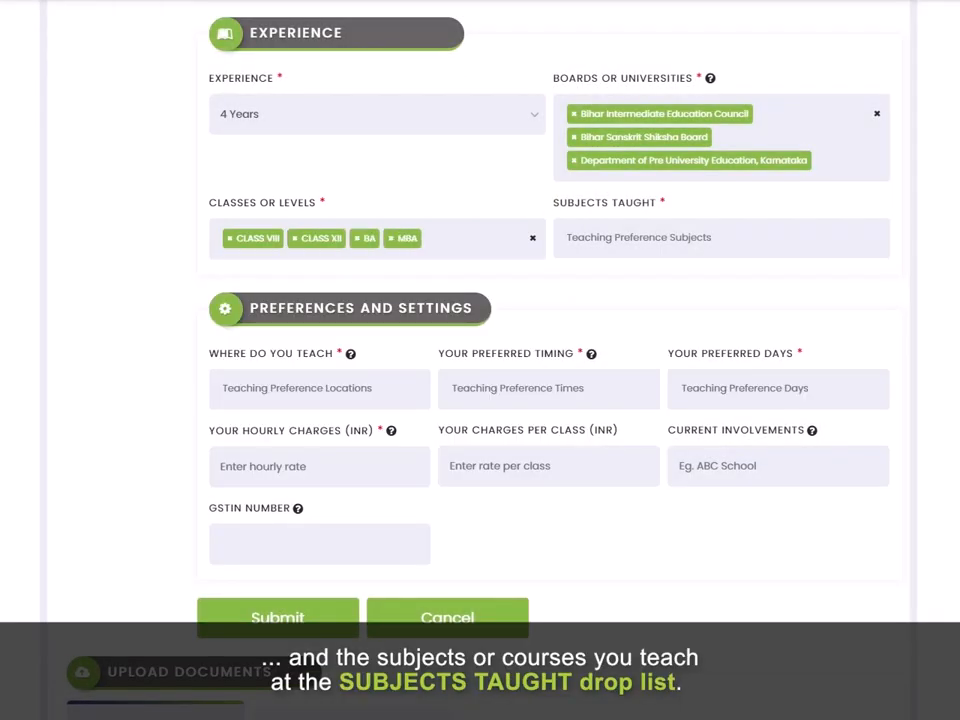
click(803, 240)
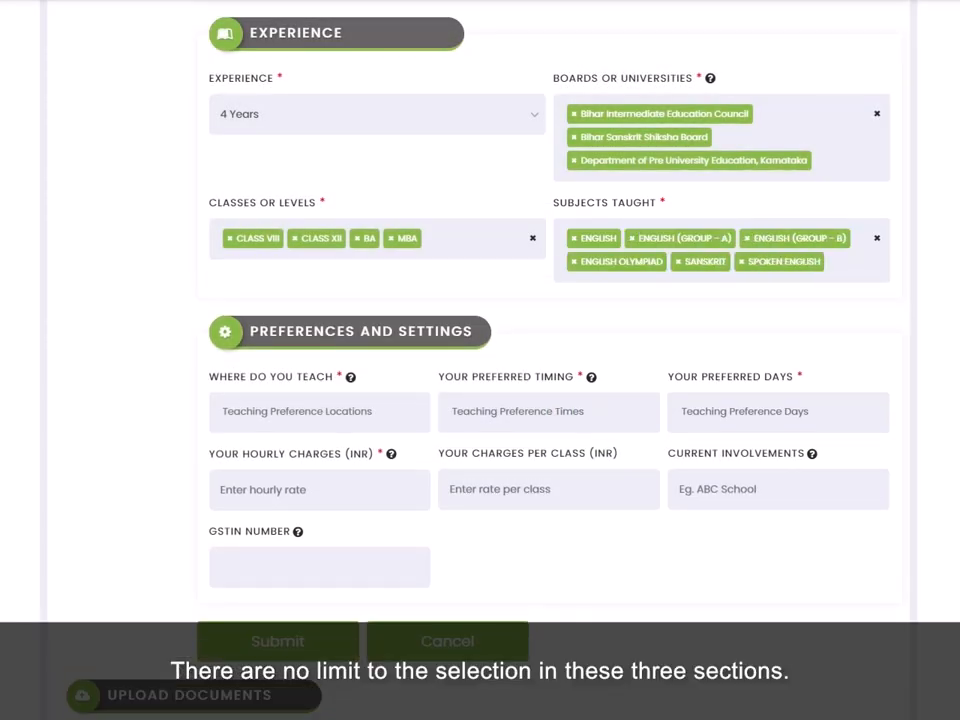
- Set the teaching locations to Tutor Home, Student Home and Online, the timing to Morning and Afternoon, and the days to Monday, Thursday and Friday
scroll(480, 360, down, 3)
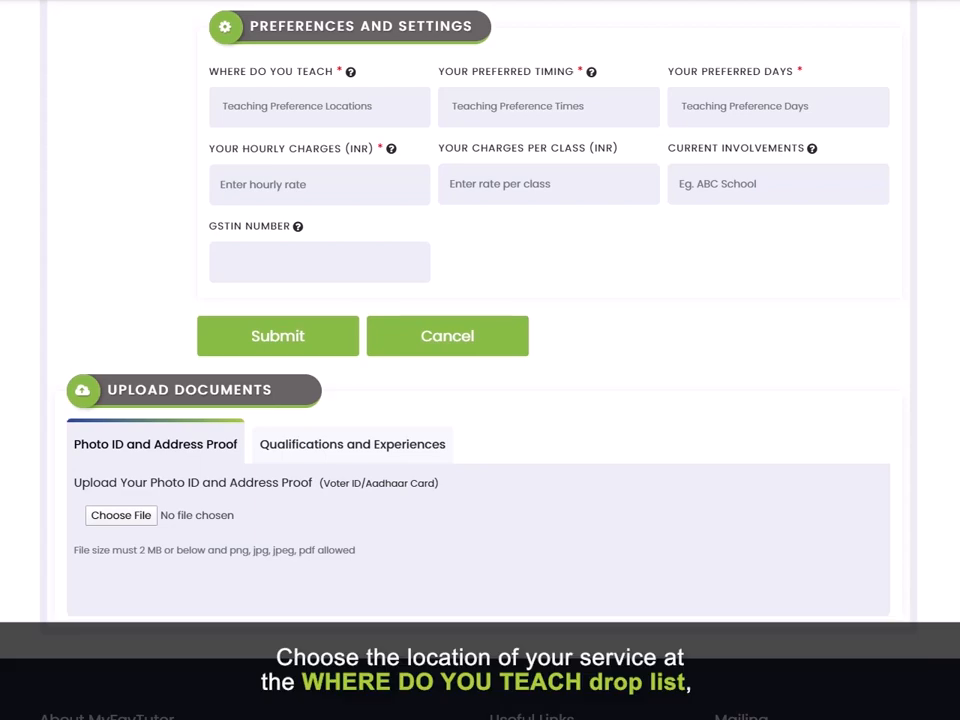
click(253, 106)
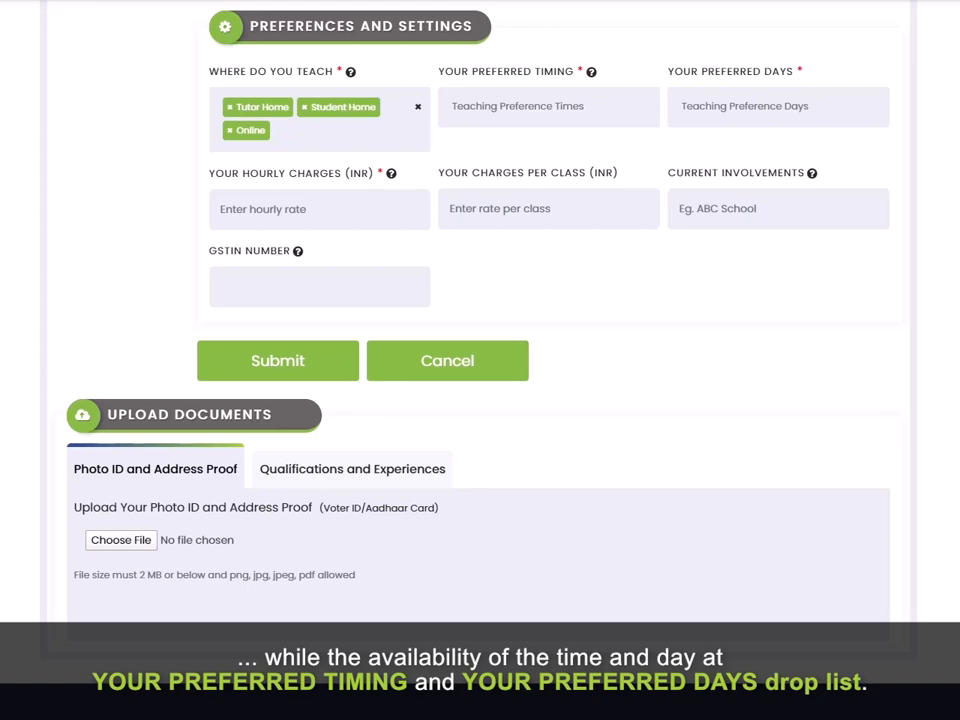
click(503, 112)
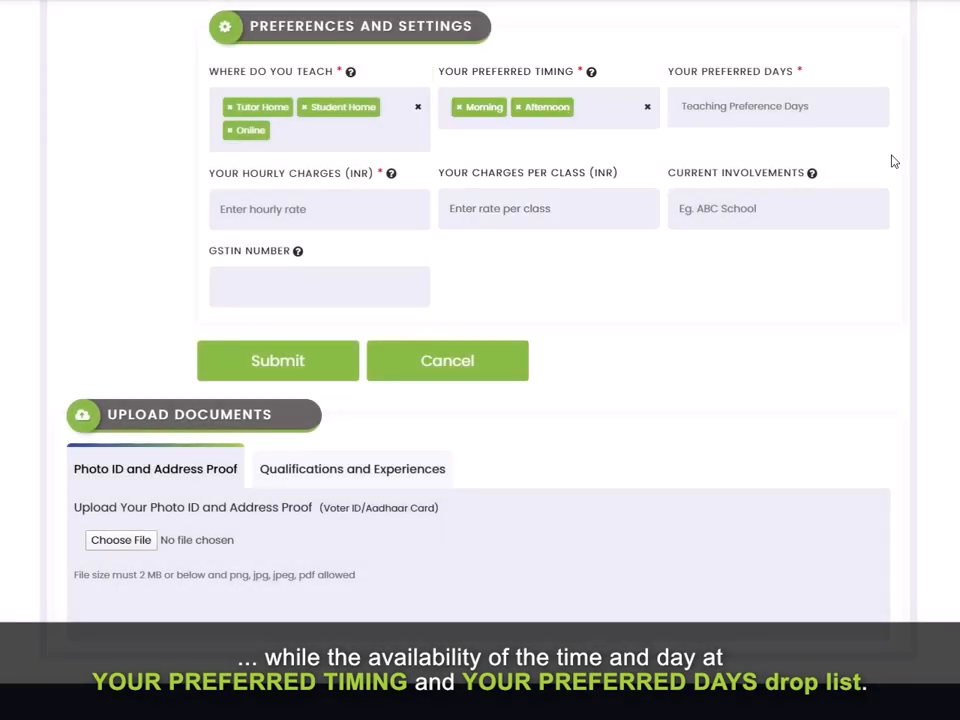
click(771, 108)
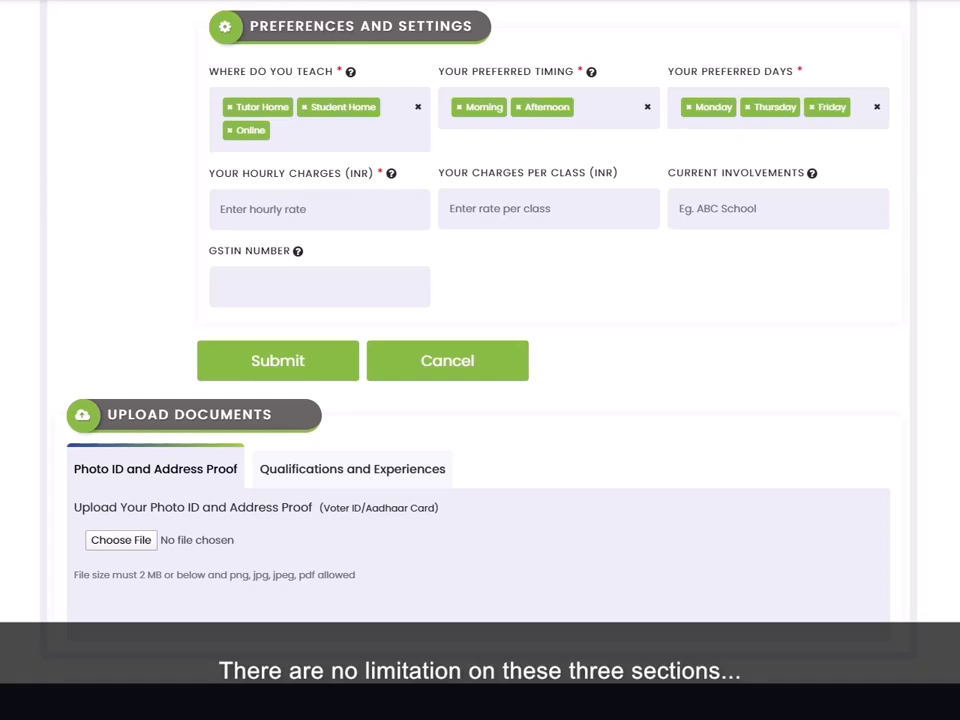
- Replace the chosen teaching locations with No Preference
click(292, 136)
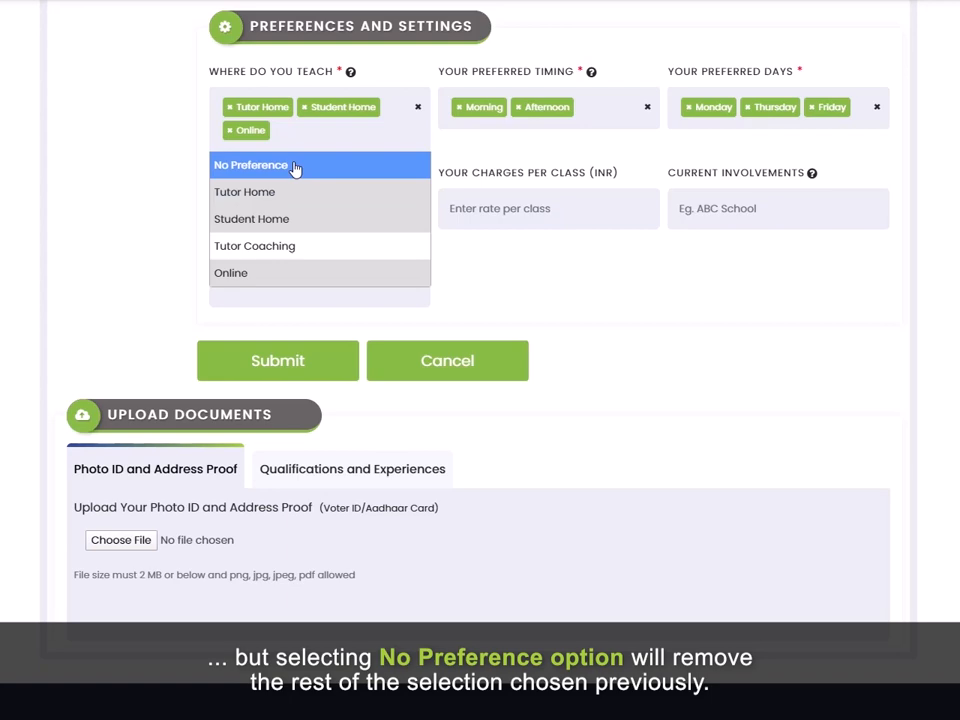
click(296, 165)
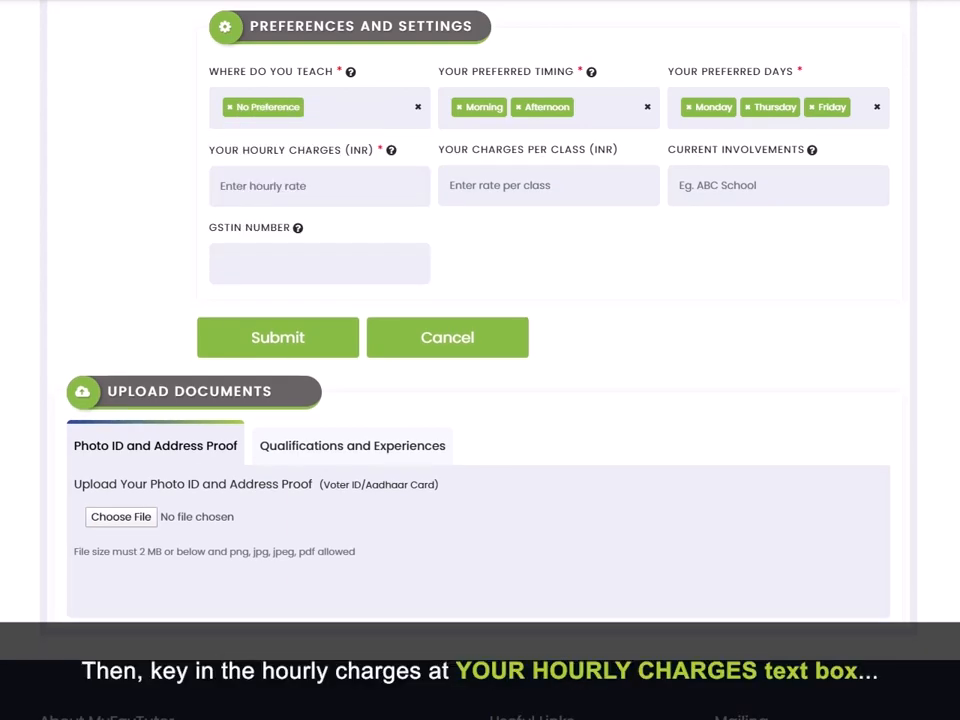
- Set hourly charges to 550 and charges per class to 2000, enter SOL : School of Open Learning as current involvement, and fill in the GSTIN number
text(550)
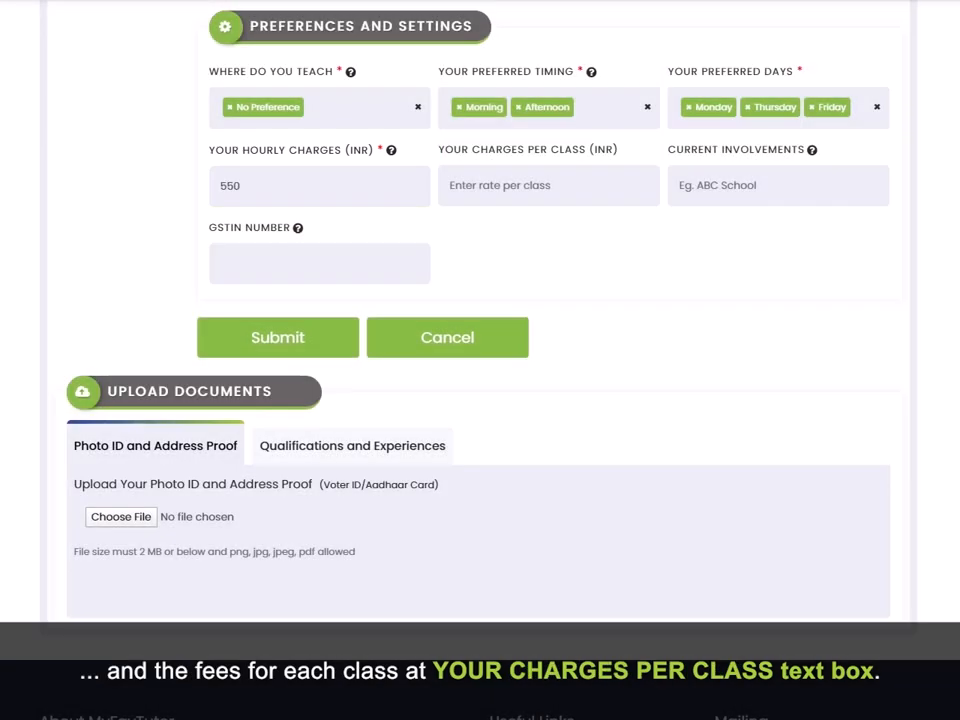
text(2000)
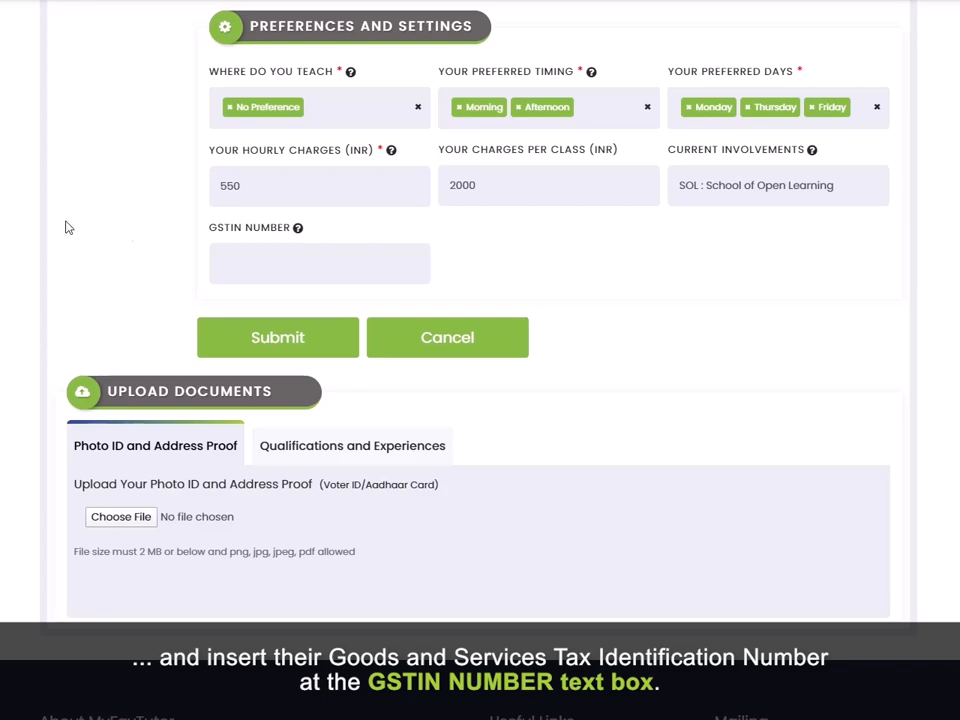
click(230, 257)
text(07AAAAA0000A125)
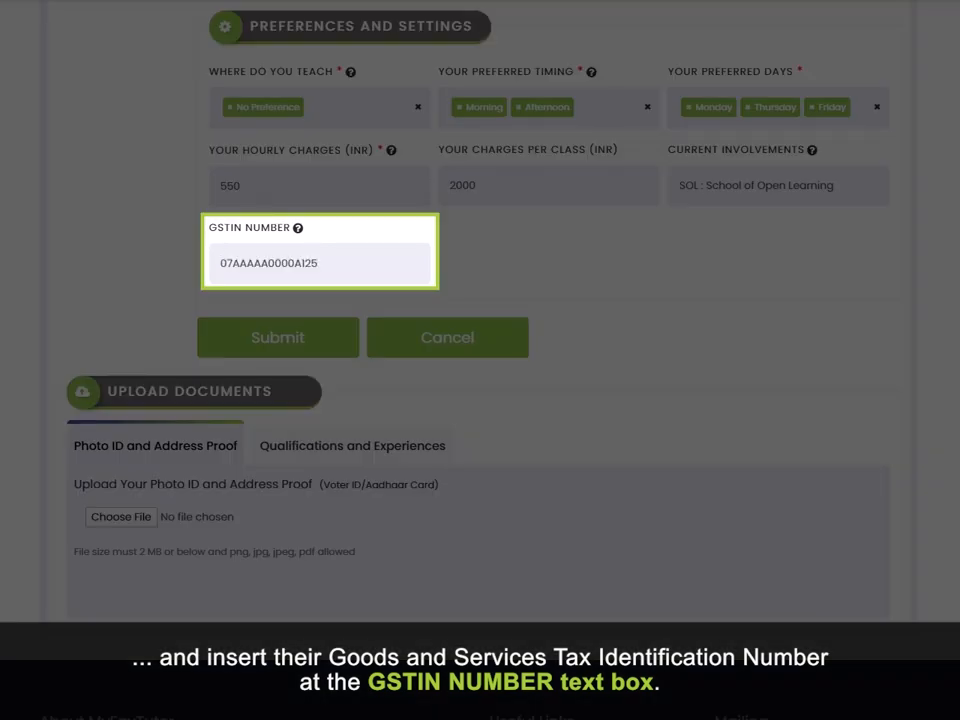
- Attach Aadhaar Card.png as photo ID and address proof, and add three files as qualification and experience documents
scroll(480, 360, down, 3)
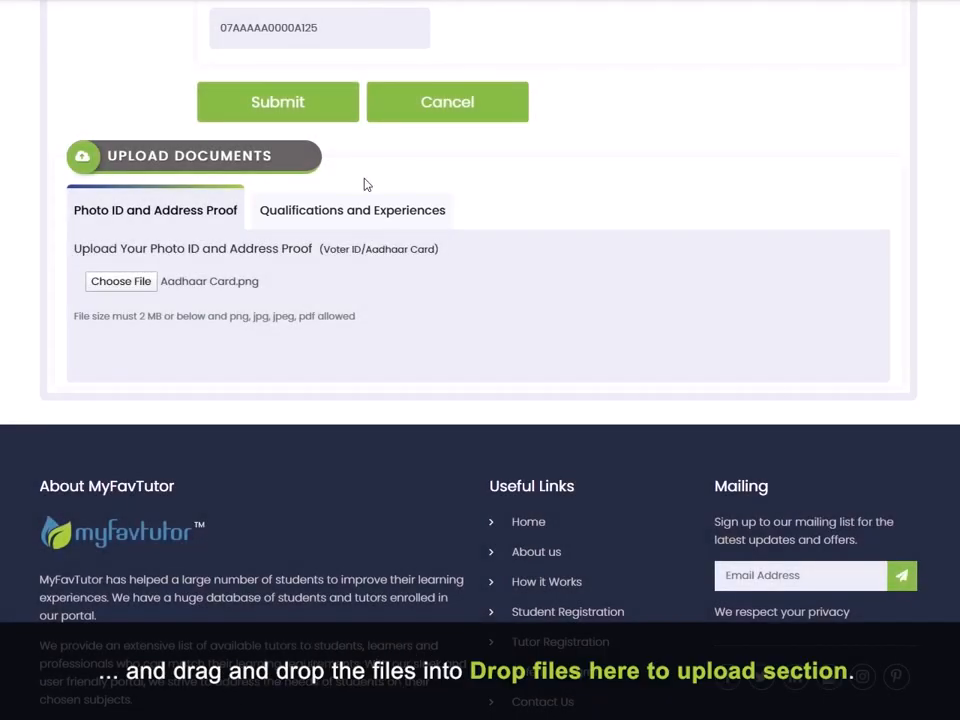
click(358, 208)
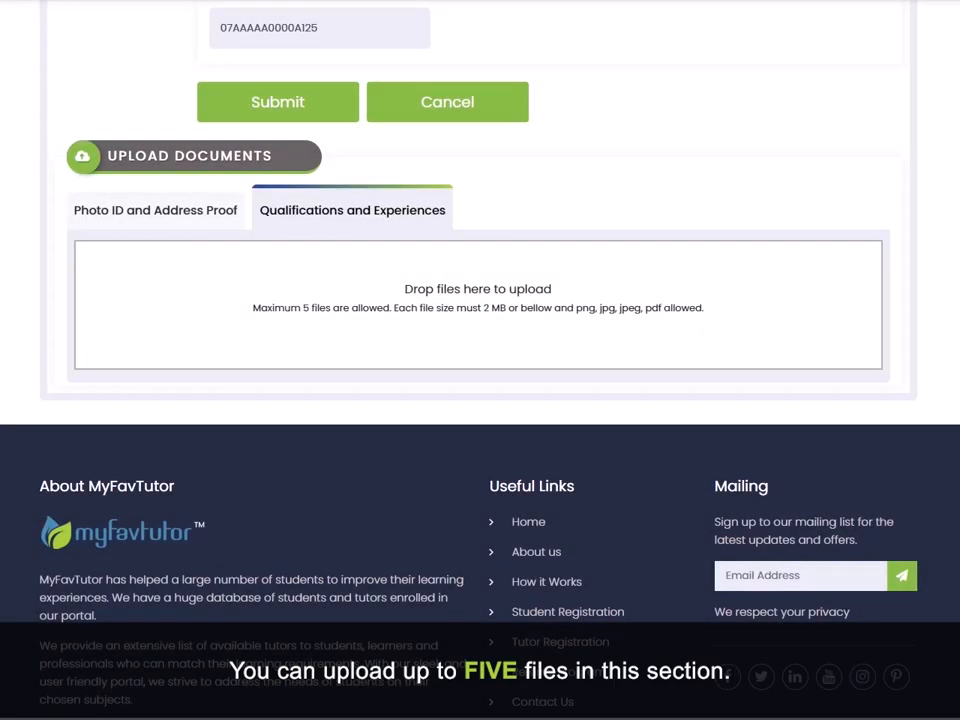
drag(484, 338, 484, 335)
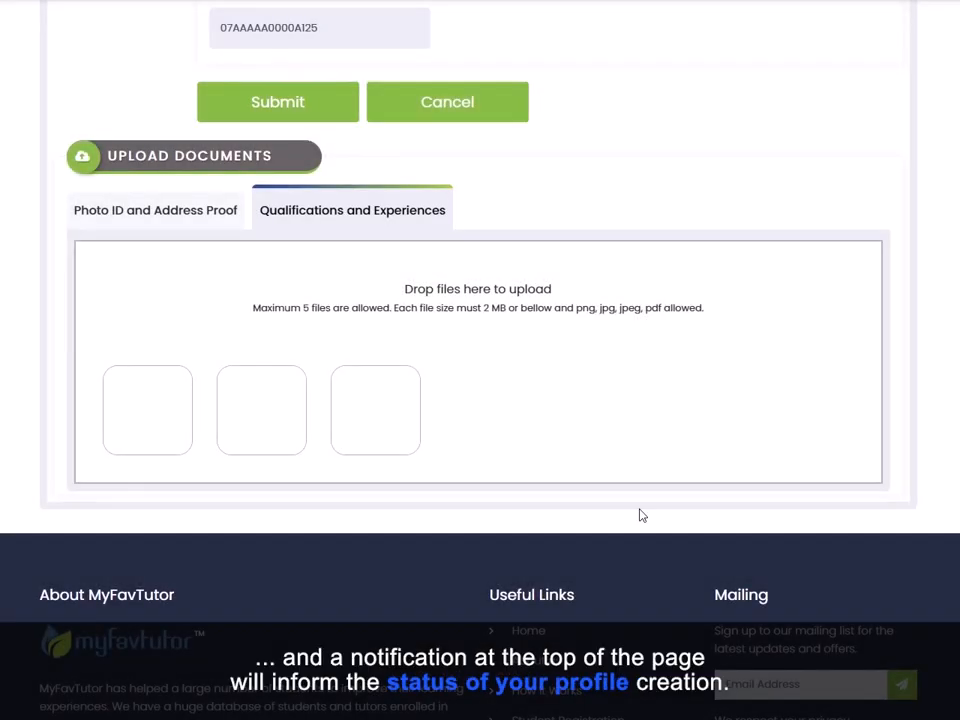
- Submit the tutor profile and open its public view to review the published details
click(278, 102)
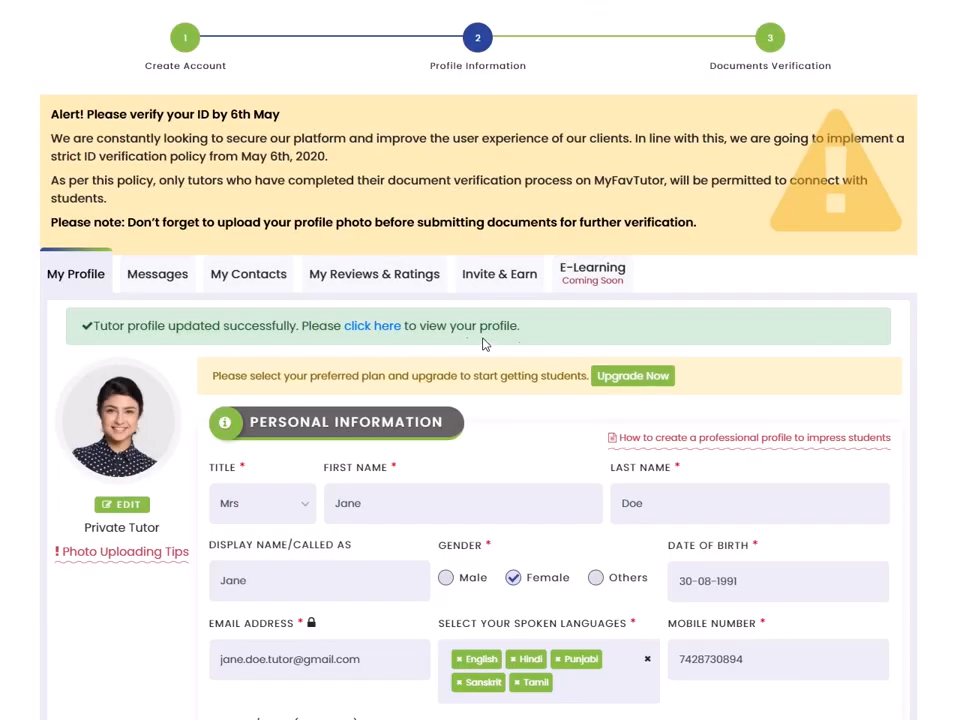
click(440, 326)
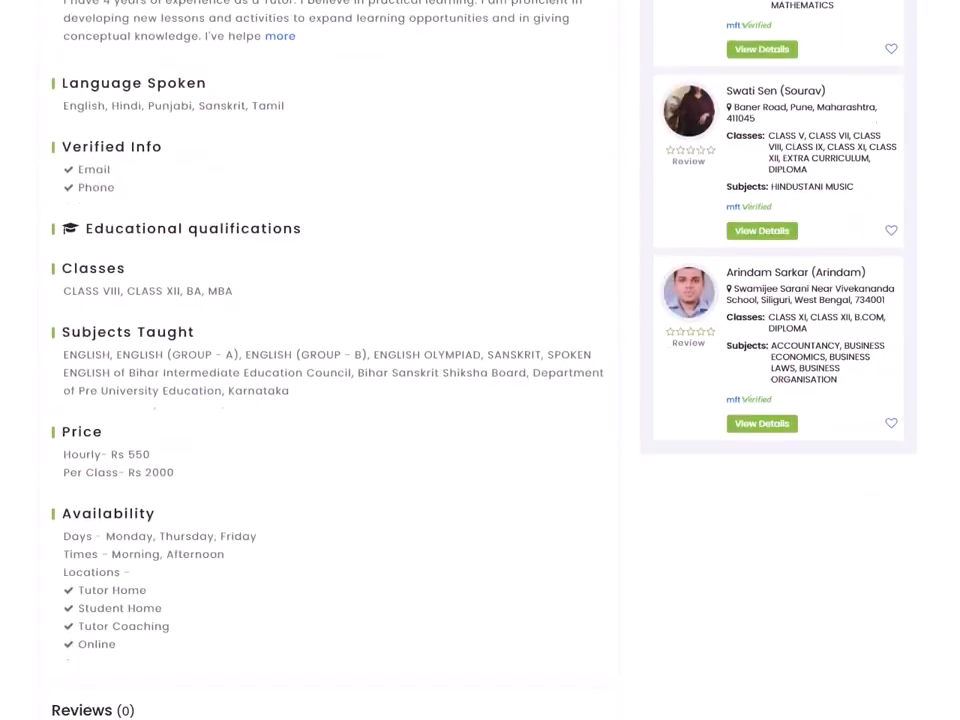